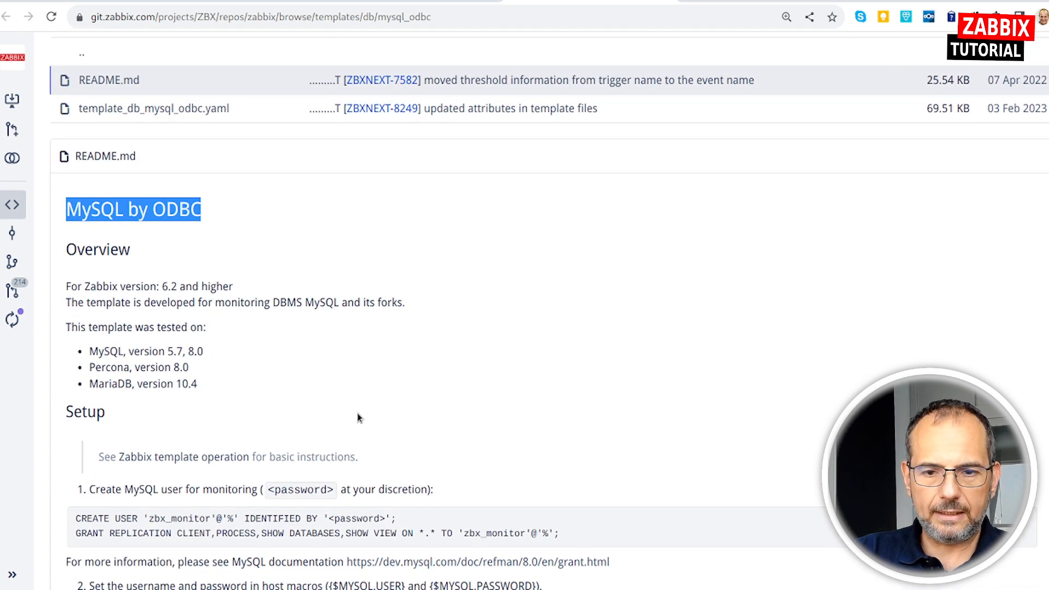
- Review the MySQL by ODBC template README and compare it with the MySQL by Zabbix agent 2 README
{"action": "scroll", "coordinate": [382, 443], "scroll_direction": "down", "scroll_amount": 2}
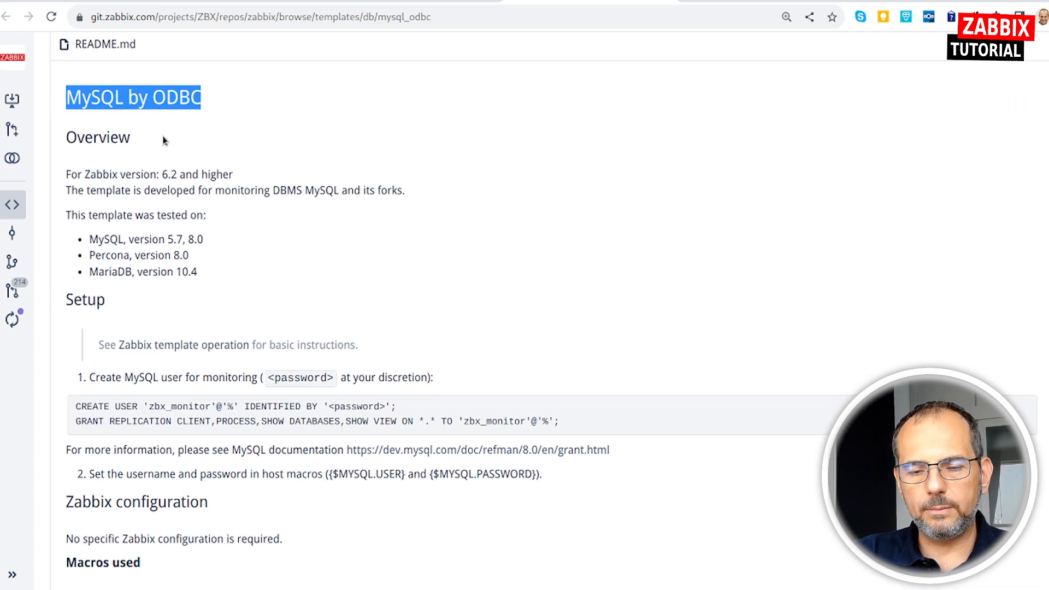
{"action": "left_click", "coordinate": [733, 2]}
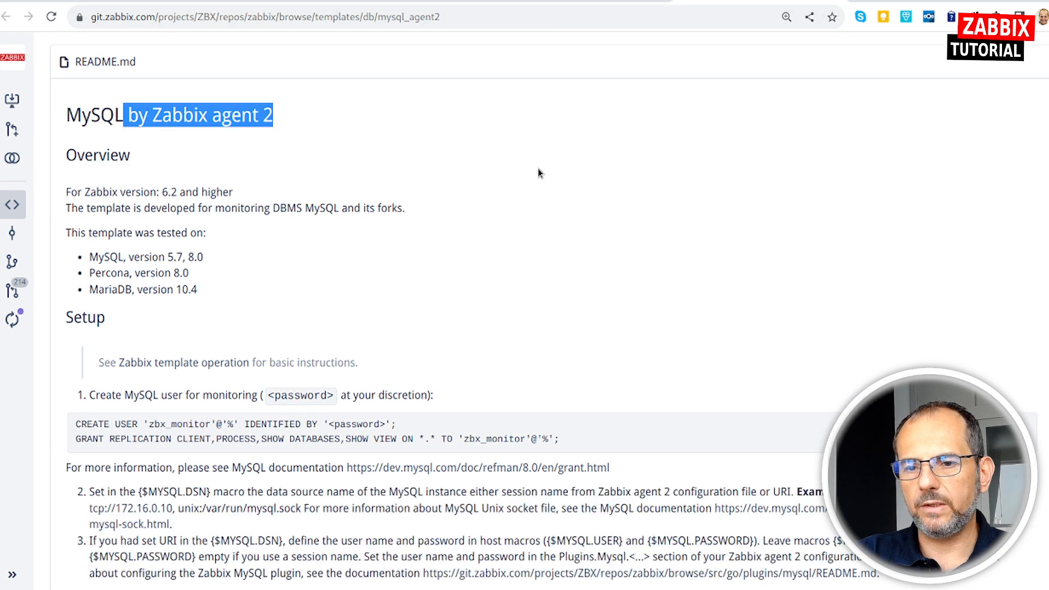
{"action": "left_click", "coordinate": [201, 131]}
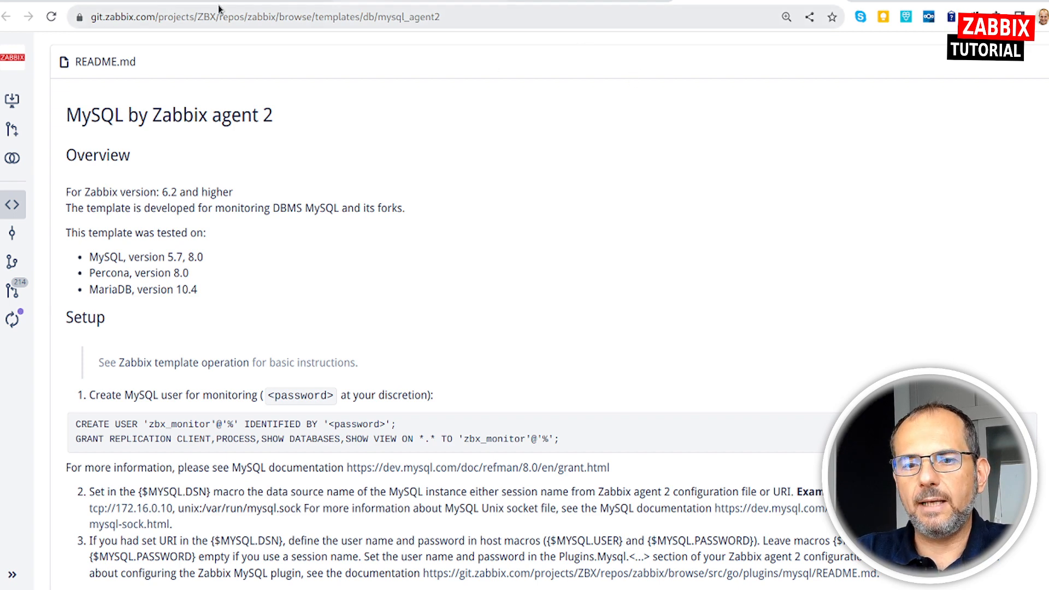
- Return to the Zabbix frontend, close the host form without saving, and open the "Count Zabbix DB tables" item of MyDBInstance
{"action": "left_click", "coordinate": [46, 1]}
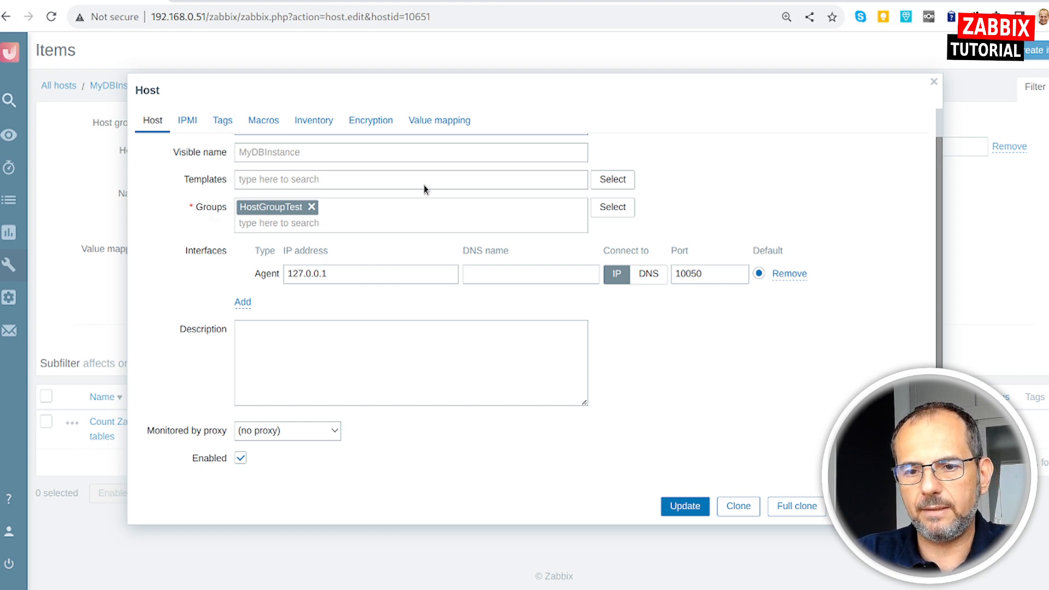
{"action": "left_click", "coordinate": [909, 506]}
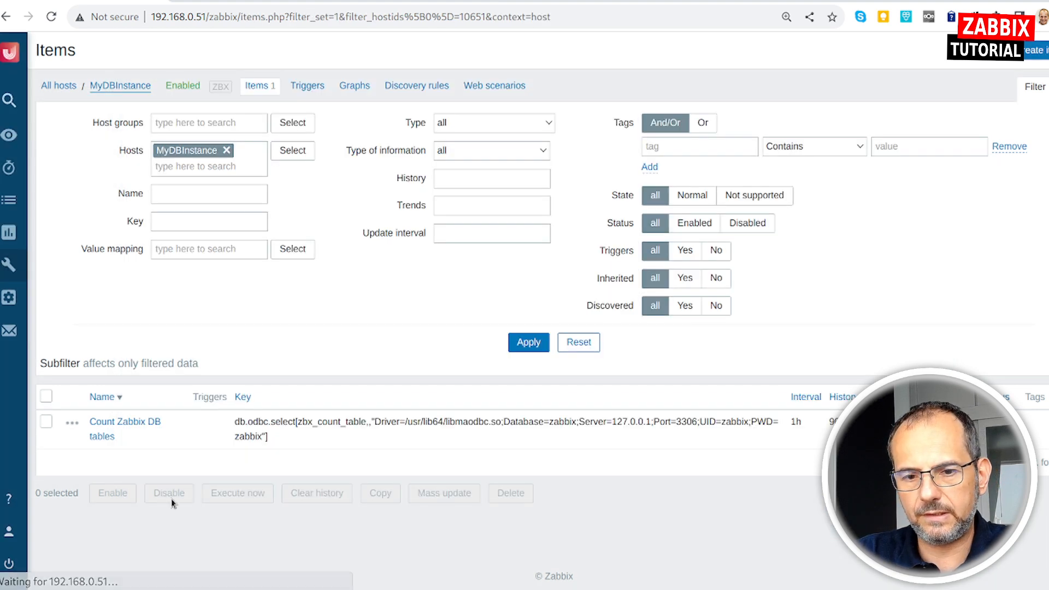
{"action": "left_click", "coordinate": [127, 422]}
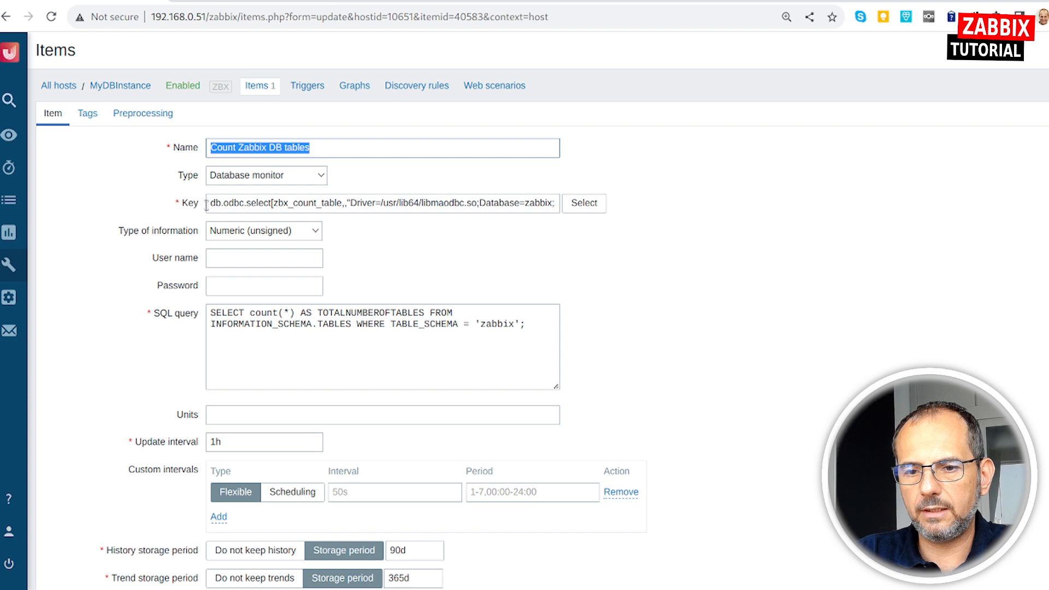
- Examine the connection string in the item's key and the full SQL query that counts the tables
{"action": "left_click", "coordinate": [431, 199]}
{"action": "left_click_drag", "start_coordinate": [431, 198], "coordinate": [546, 202]}
{"action": "left_click", "coordinate": [310, 196]}
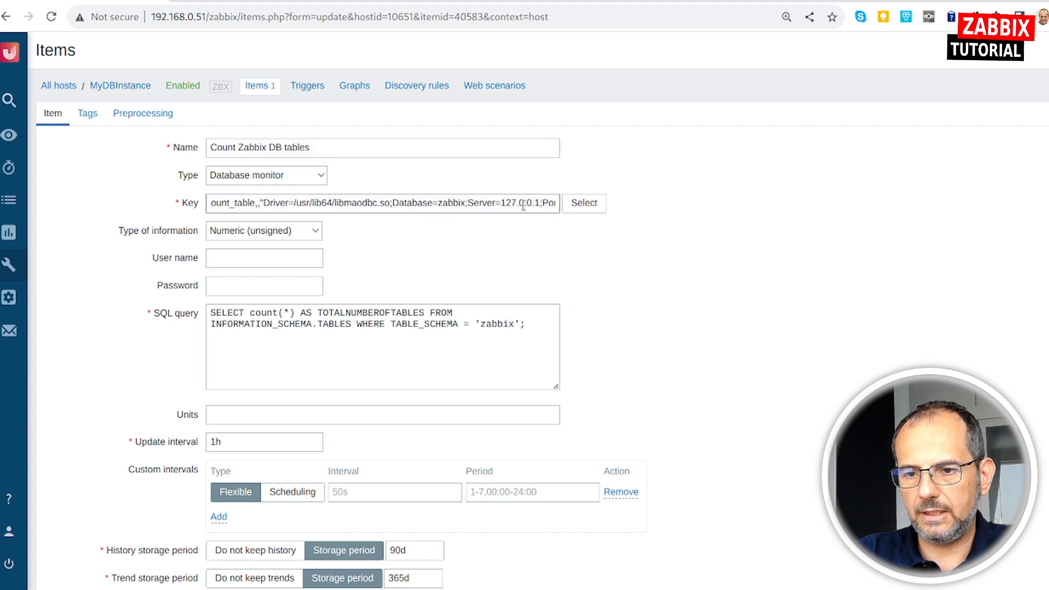
{"action": "left_click", "coordinate": [309, 342]}
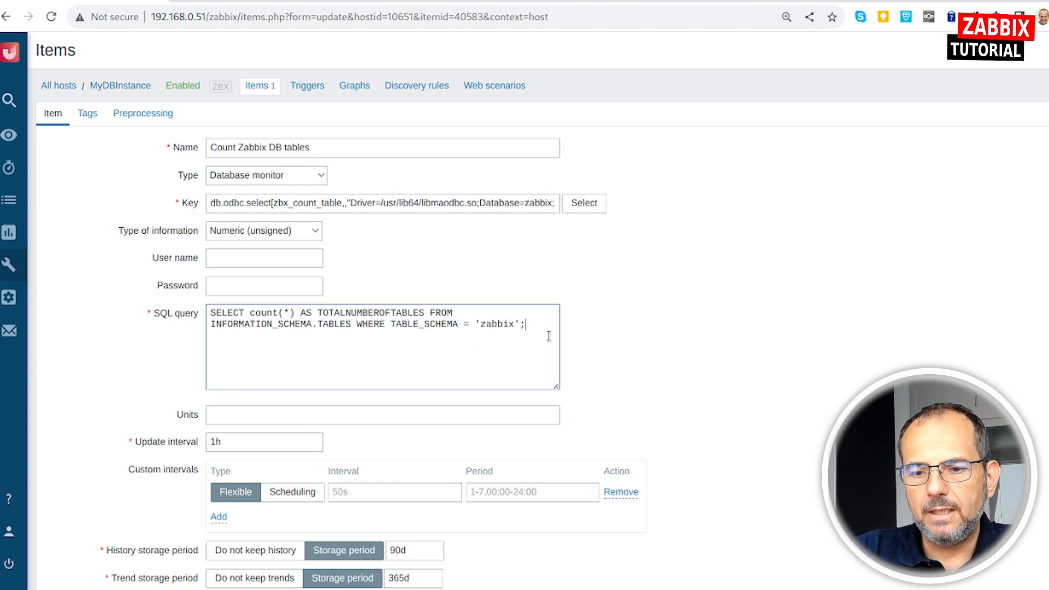
{"action": "left_click_drag", "start_coordinate": [535, 326], "coordinate": [188, 317]}
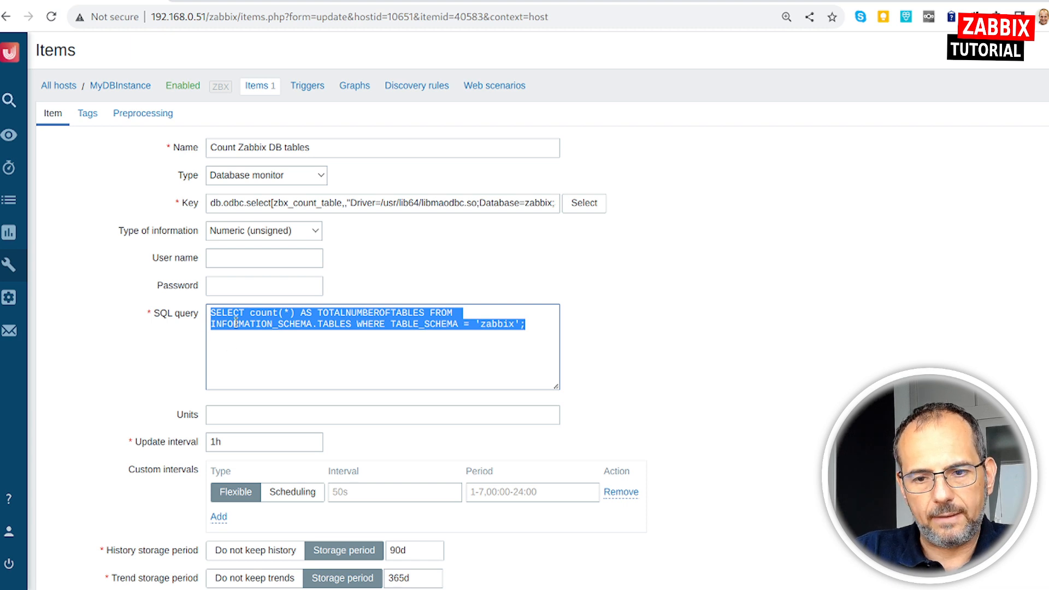
{"action": "triple_click", "coordinate": [152, 313]}
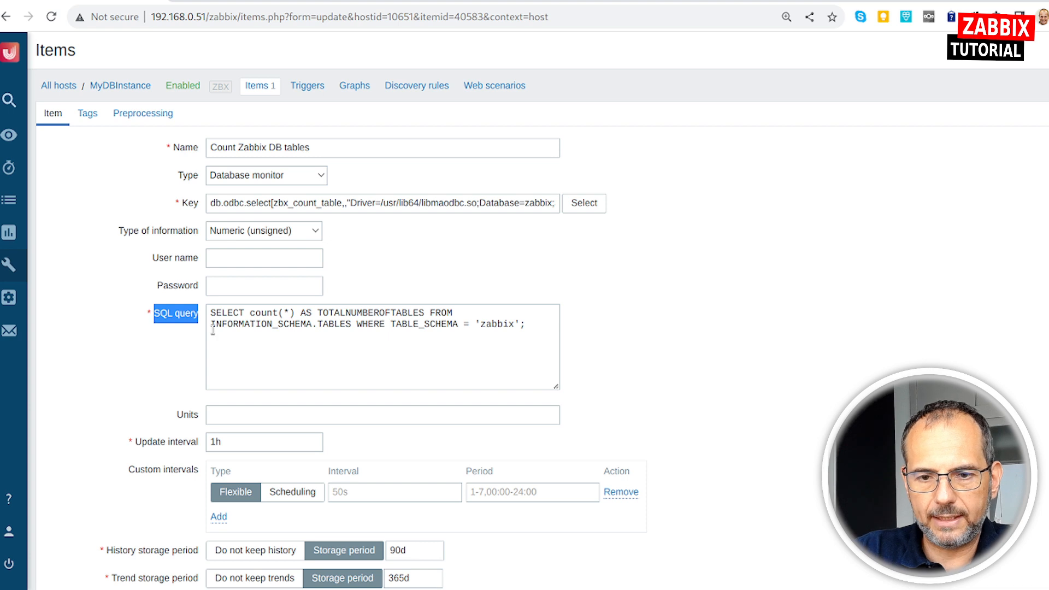
{"action": "left_click_drag", "start_coordinate": [211, 314], "coordinate": [561, 339]}
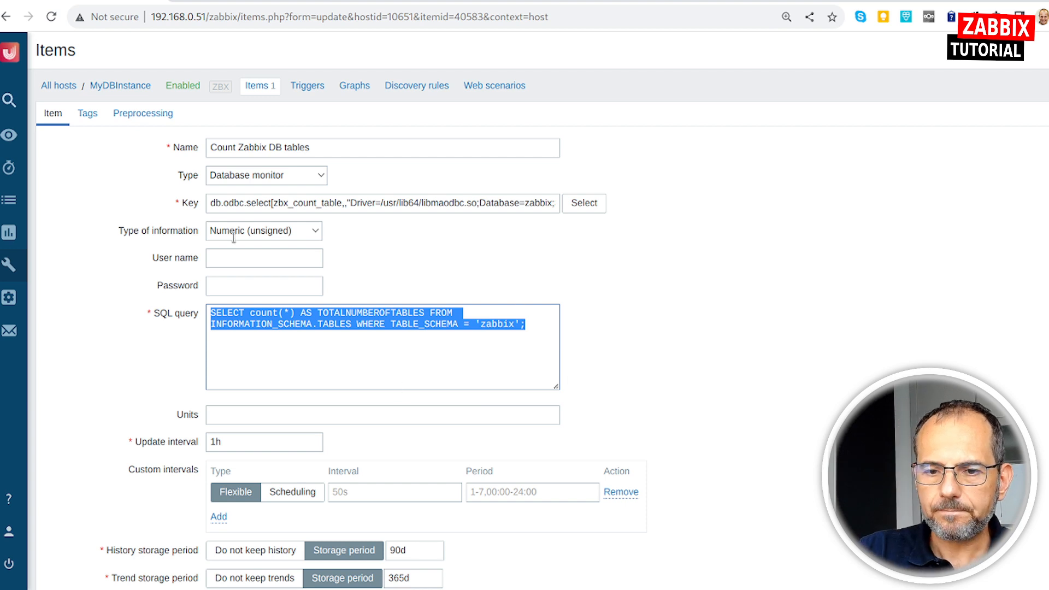
- Compare the item's user name and password fields with the credentials in its key, and inspect the SQL query's table selection
{"action": "left_click", "coordinate": [247, 264]}
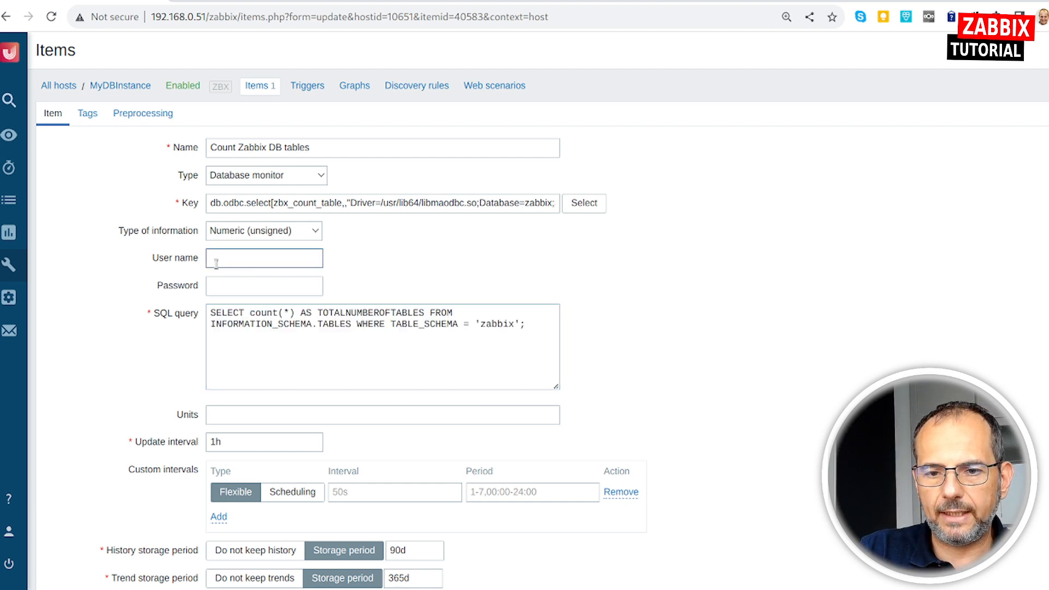
{"action": "left_click", "coordinate": [224, 283]}
{"action": "left_click_drag", "start_coordinate": [512, 205], "coordinate": [569, 204]}
{"action": "left_click", "coordinate": [440, 202]}
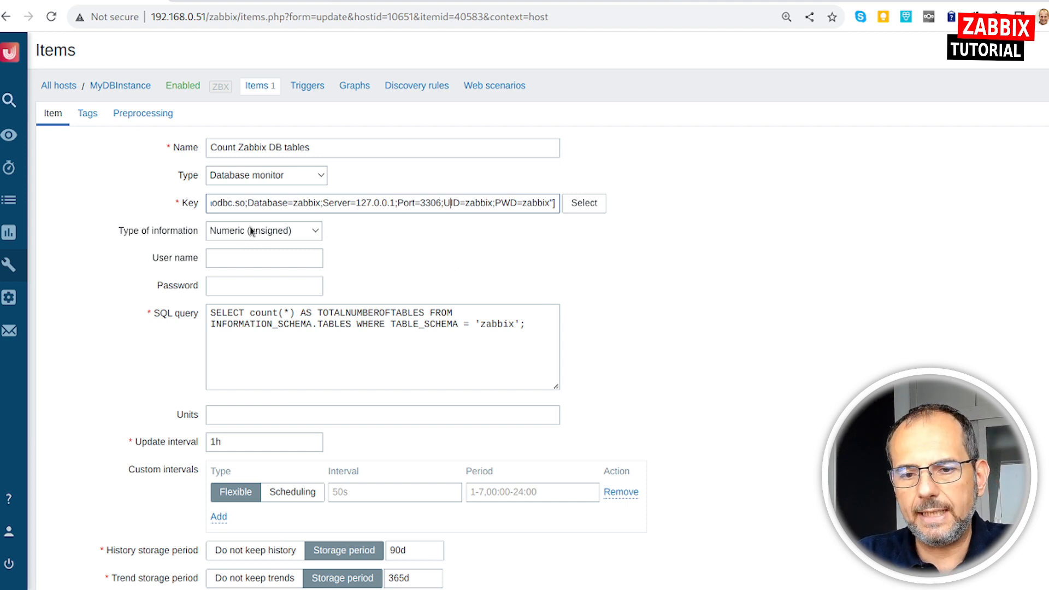
{"action": "left_click", "coordinate": [262, 327]}
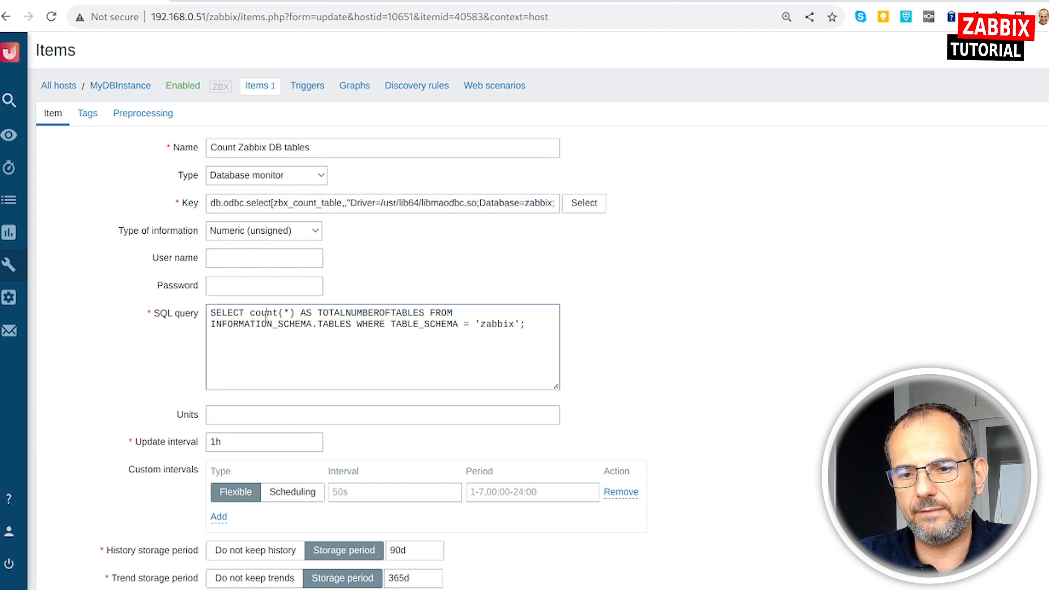
{"action": "left_click_drag", "start_coordinate": [312, 314], "coordinate": [530, 327]}
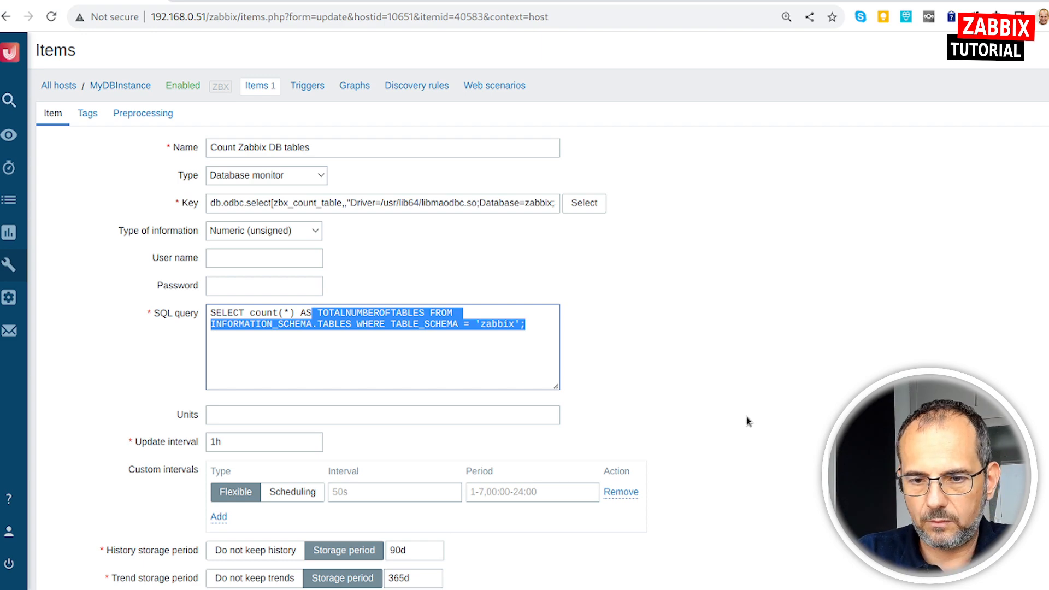
- Test the item by getting its value from the host, check the result against the SQL query, and close the test
{"action": "scroll", "coordinate": [583, 366], "scroll_direction": "down", "scroll_amount": 5}
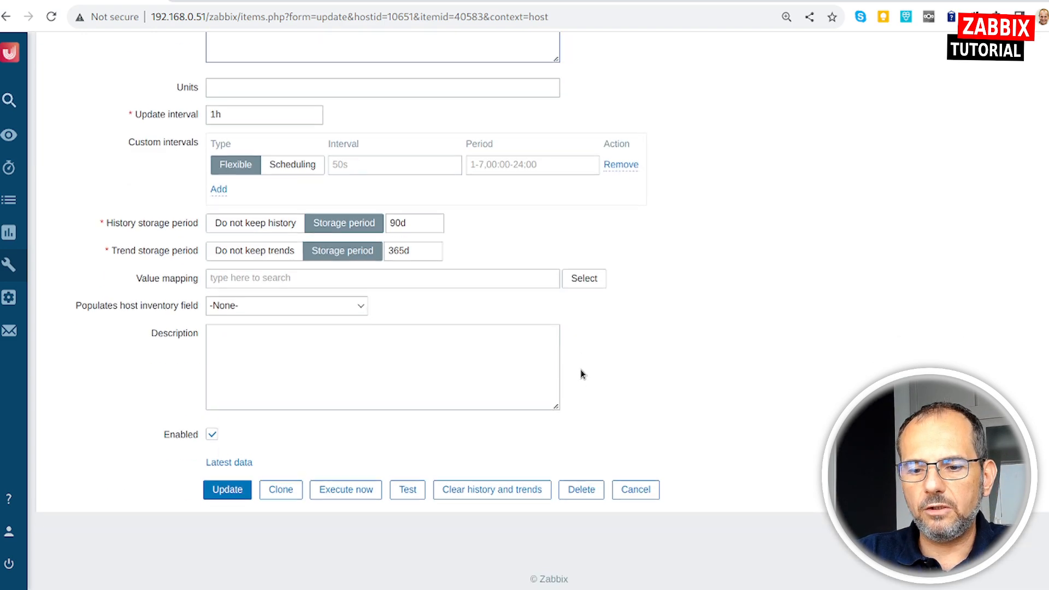
{"action": "left_click", "coordinate": [408, 489]}
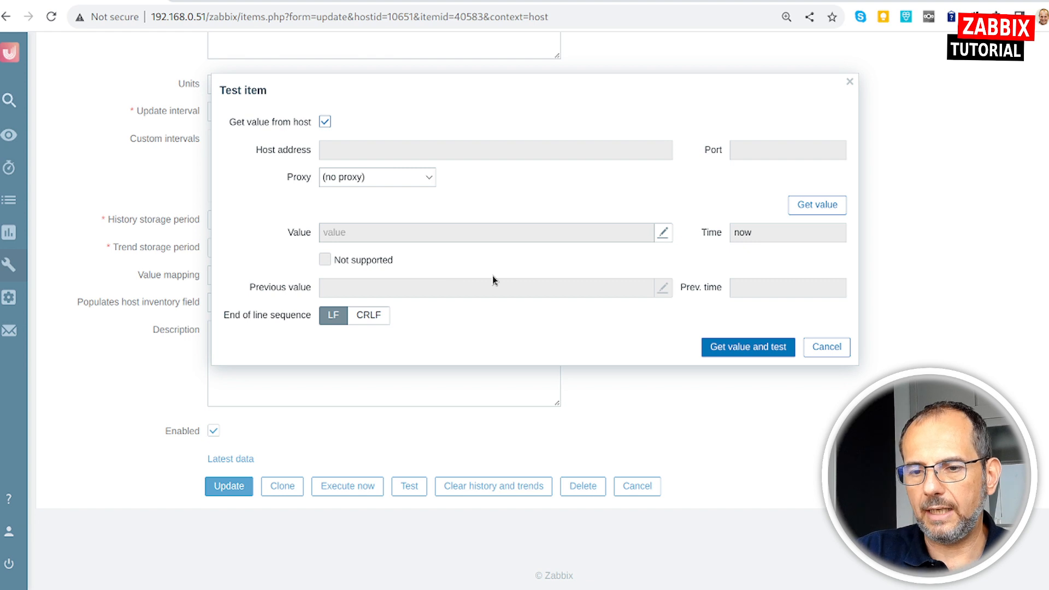
{"action": "left_click", "coordinate": [729, 346]}
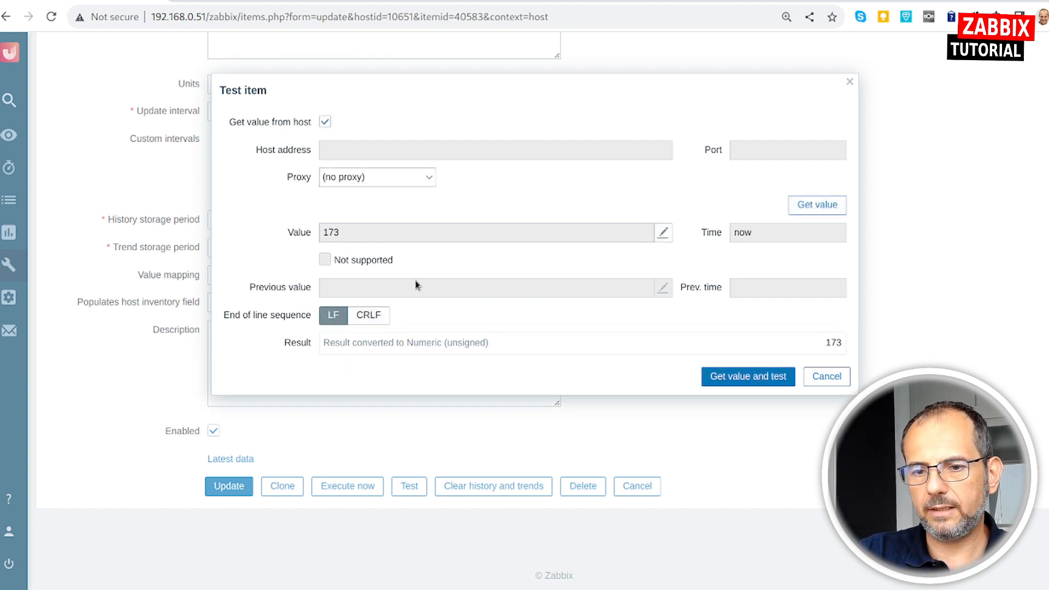
{"action": "double_click", "coordinate": [827, 342]}
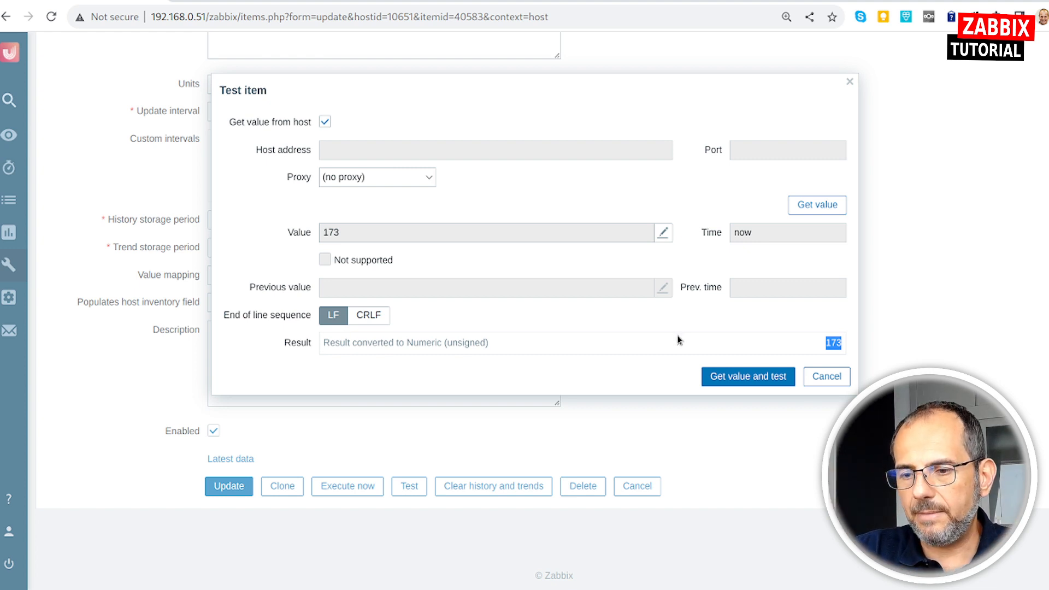
{"action": "left_click", "coordinate": [827, 376]}
{"action": "scroll", "coordinate": [331, 271], "scroll_direction": "up", "scroll_amount": 6}
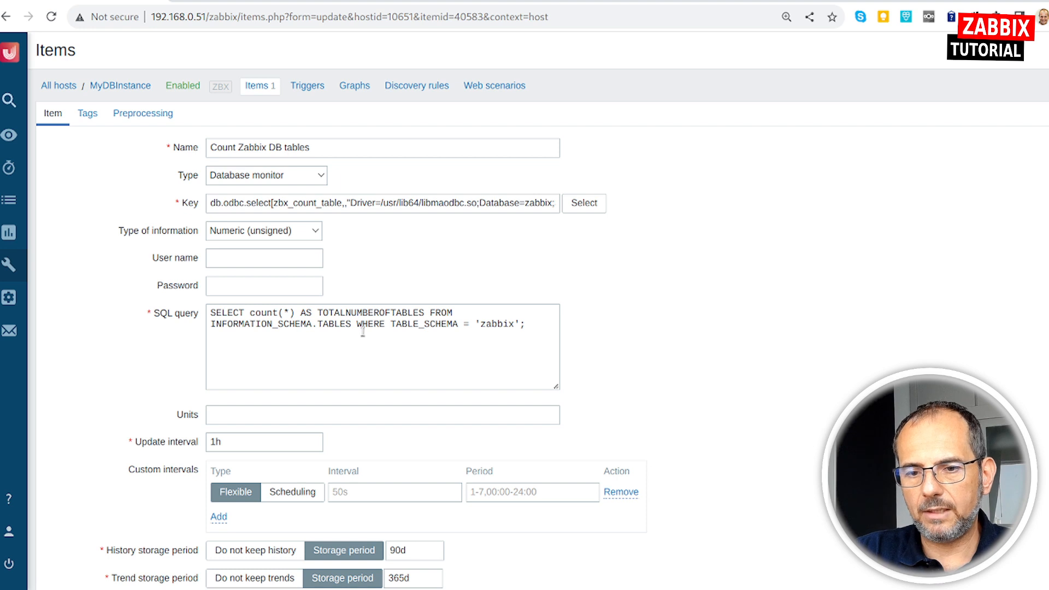
{"action": "left_click", "coordinate": [540, 330]}
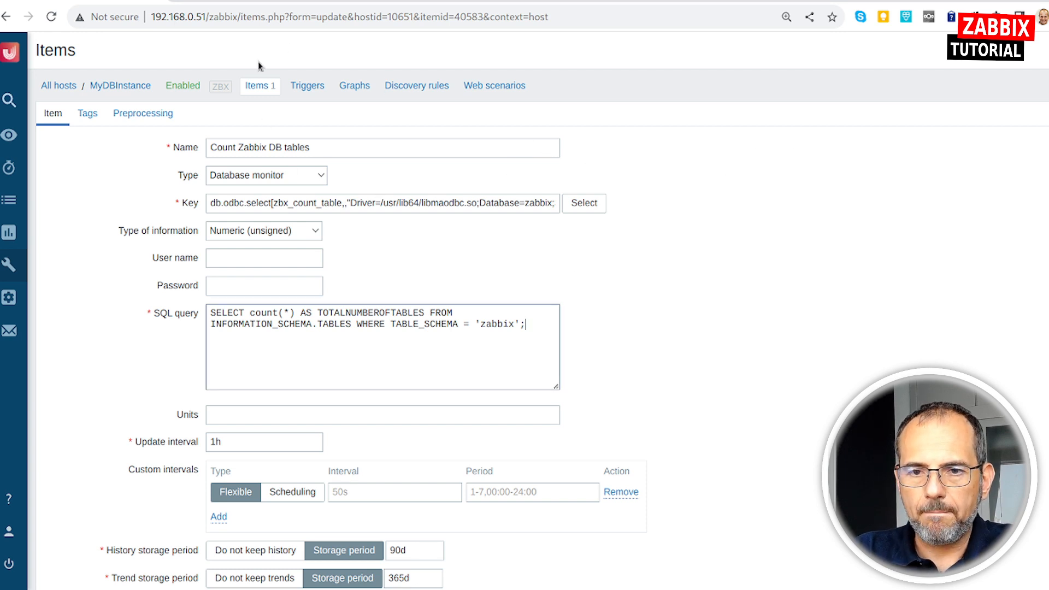
- Switch to the Zabbix 6.2 documentation on ODBC monitoring and look through it to the odbc.ini data source parameters
{"action": "left_click", "coordinate": [279, 1]}
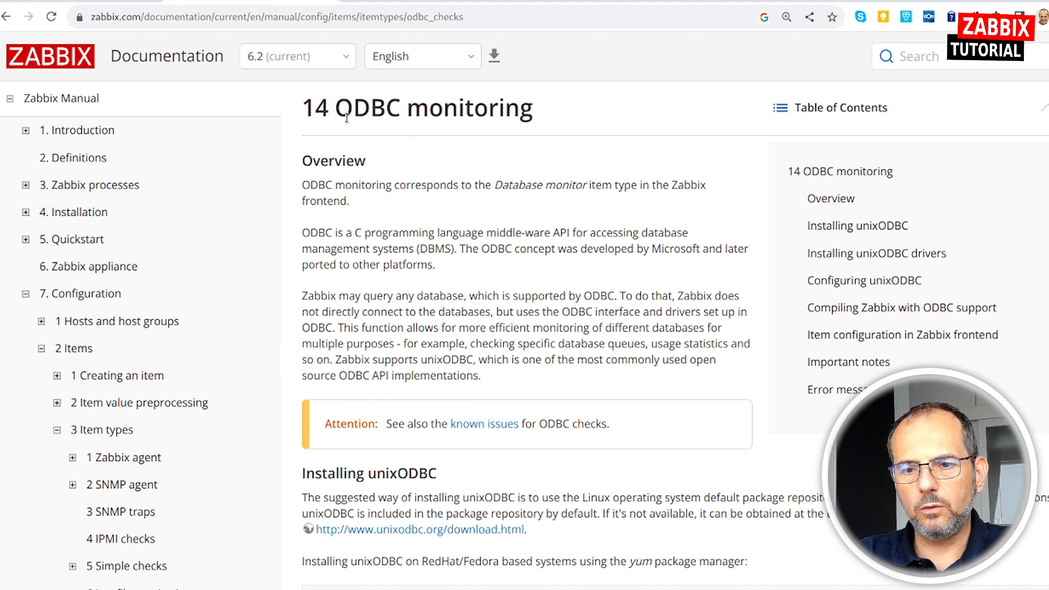
{"action": "left_click_drag", "start_coordinate": [335, 111], "coordinate": [520, 143]}
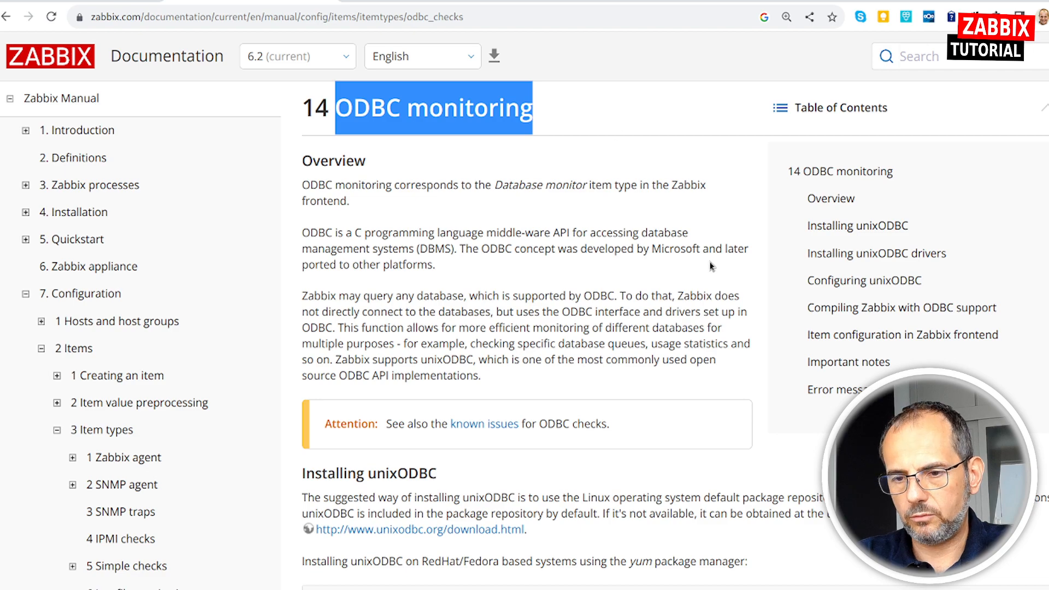
{"action": "scroll", "coordinate": [713, 327], "scroll_direction": "down", "scroll_amount": 10}
{"action": "scroll", "coordinate": [713, 326], "scroll_direction": "down", "scroll_amount": 10}
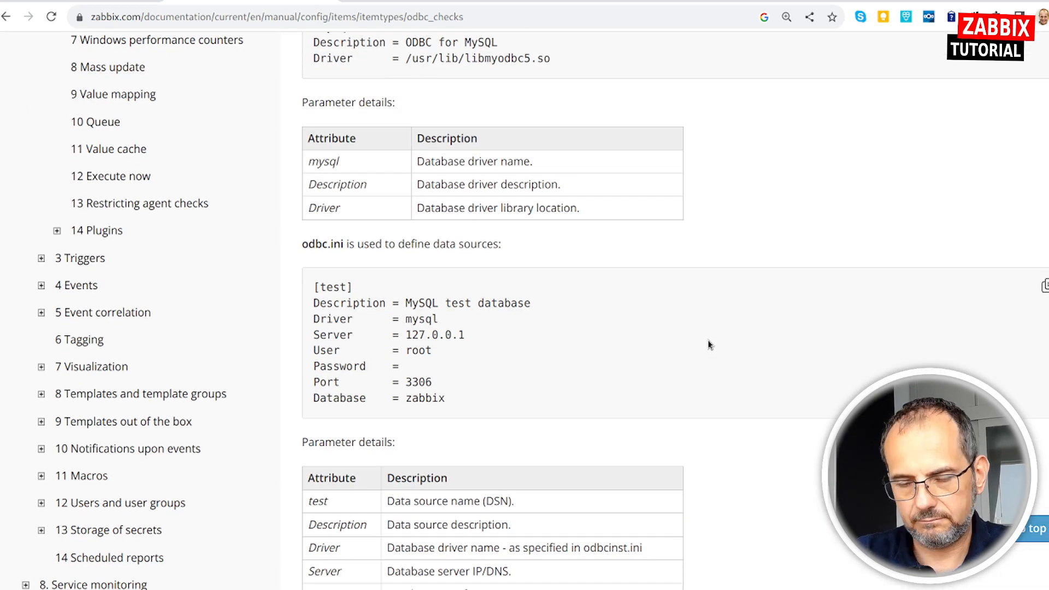